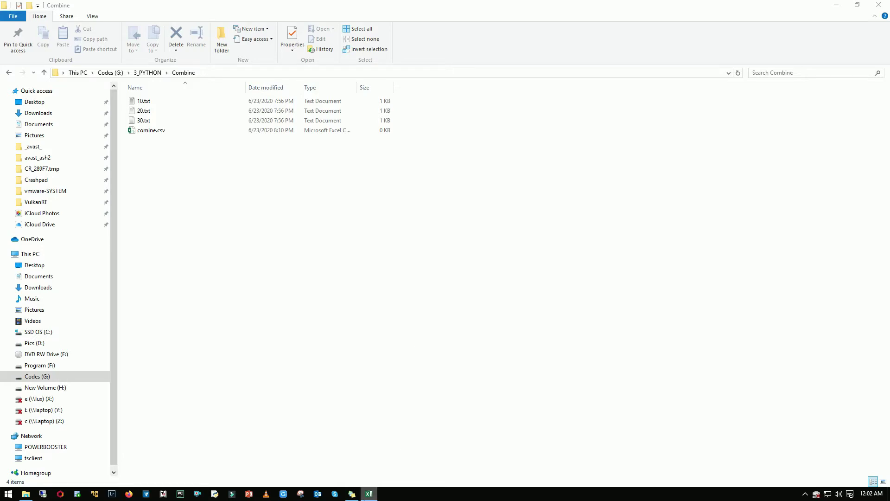
Switch to Excel and look over the Power Query commands and the Data import commands.
{"action": "left_click", "coordinate": [369, 493]}
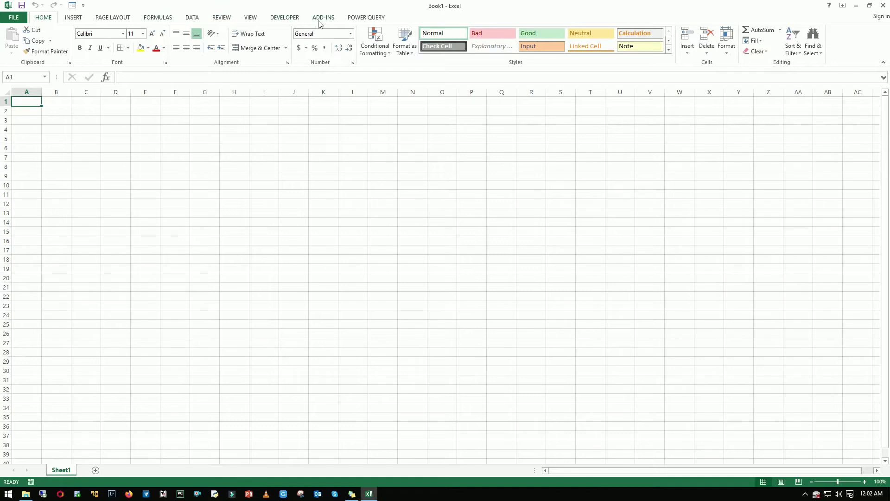
{"action": "left_click", "coordinate": [379, 19]}
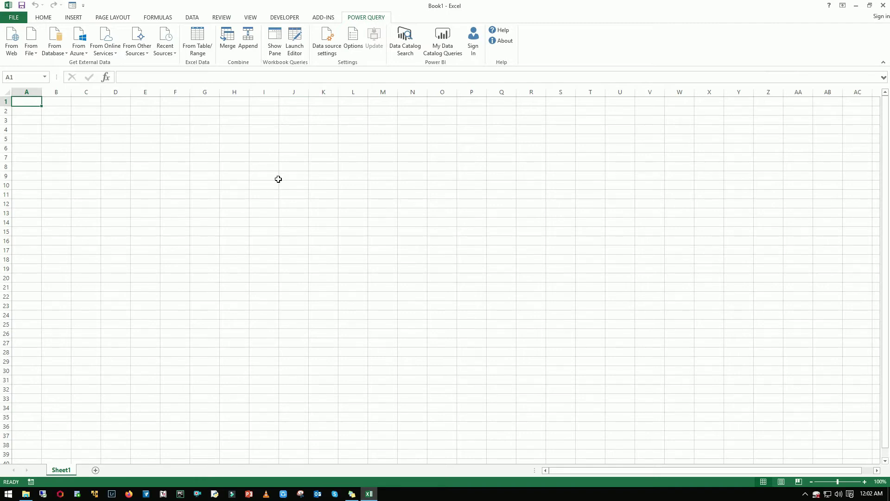
{"action": "left_click", "coordinate": [190, 19]}
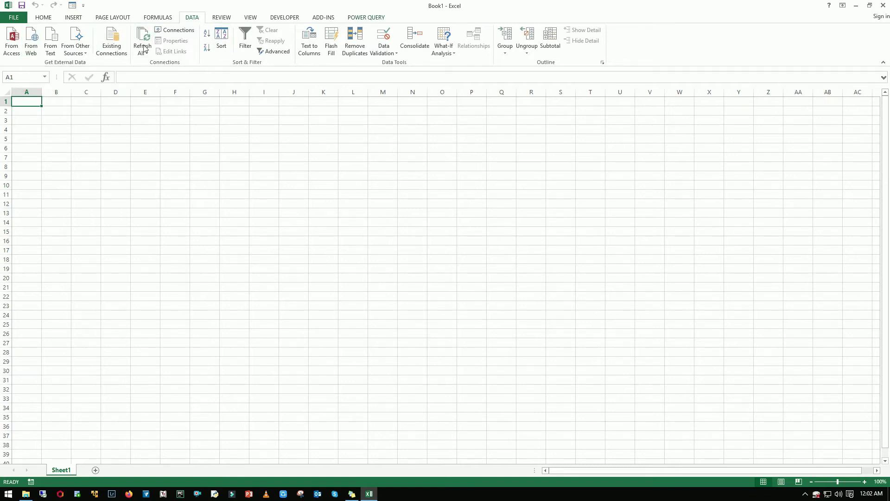
{"action": "left_click", "coordinate": [364, 20]}
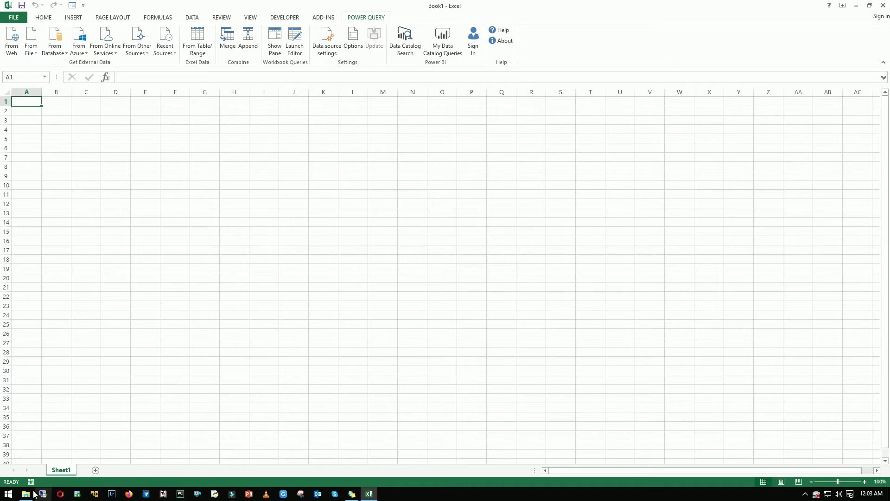
Switch to the Combine folder in File Explorer and examine the contents of 10.txt, 20.txt and 30.txt, closing each one.
{"action": "mouse_move", "coordinate": [25, 495]}
{"action": "left_click", "coordinate": [54, 459]}
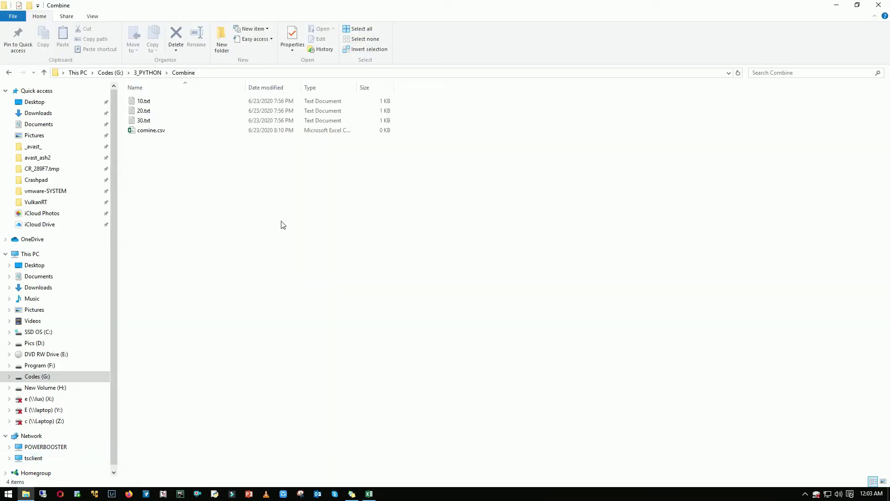
{"action": "left_click", "coordinate": [150, 101]}
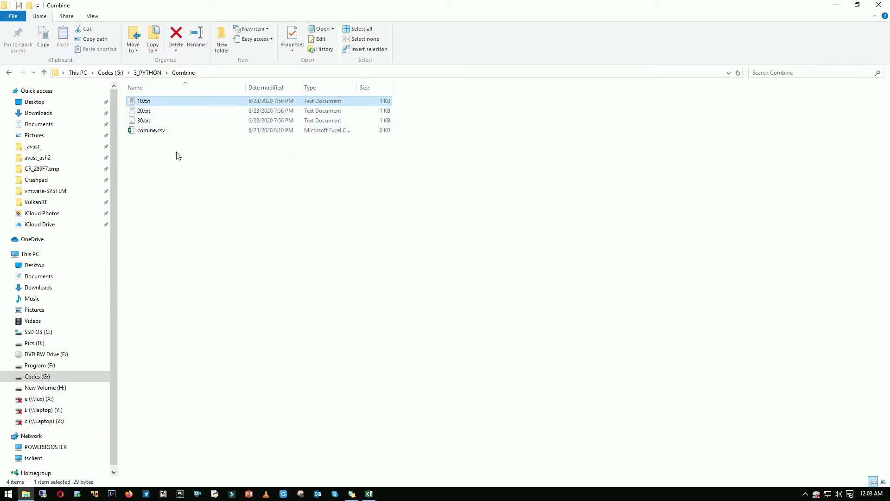
{"action": "double_click", "coordinate": [156, 106]}
{"action": "left_click_drag", "start_coordinate": [85, 53], "coordinate": [413, 130]}
{"action": "left_click", "coordinate": [694, 129]}
{"action": "double_click", "coordinate": [144, 111]}
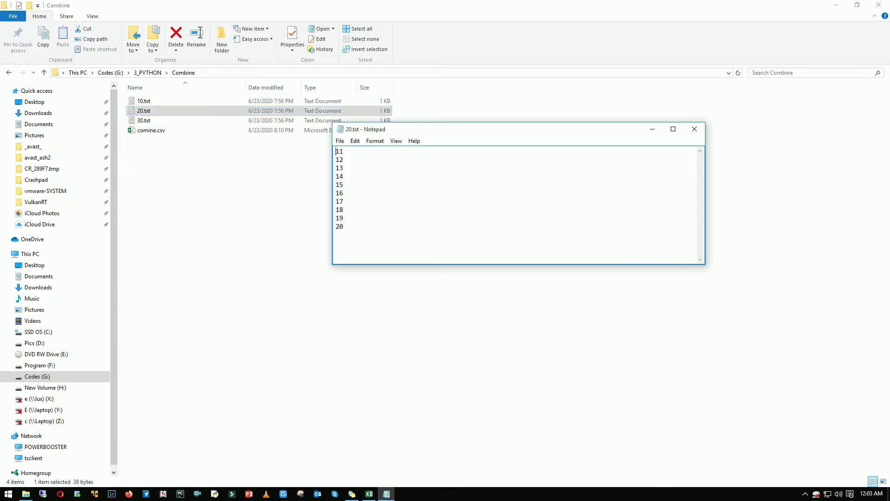
{"action": "left_click", "coordinate": [694, 129]}
{"action": "double_click", "coordinate": [169, 121]}
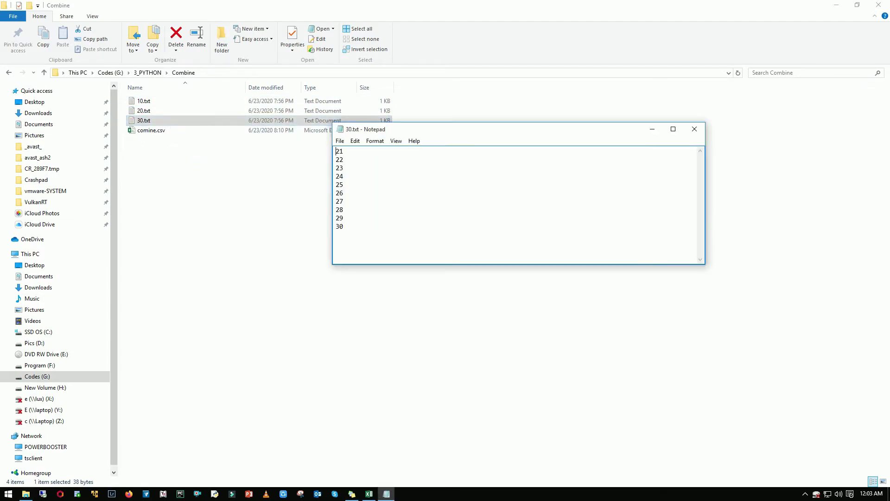
{"action": "left_click", "coordinate": [694, 129]}
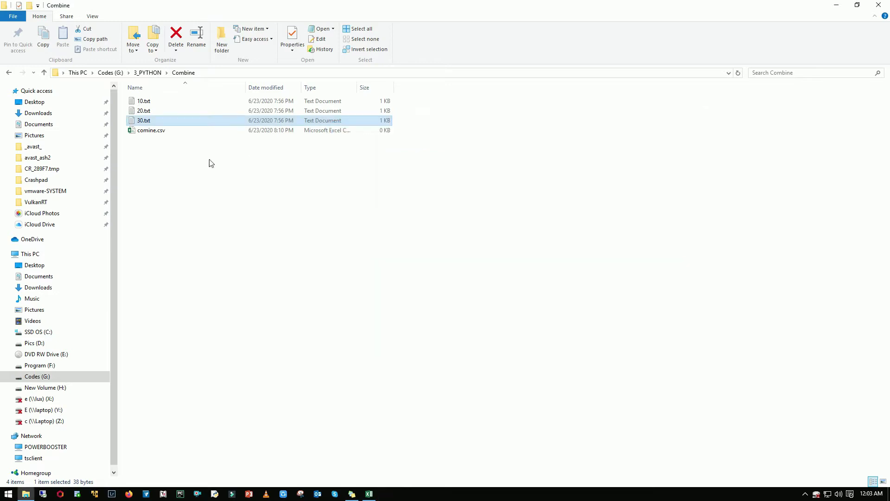
{"action": "left_click", "coordinate": [156, 134]}
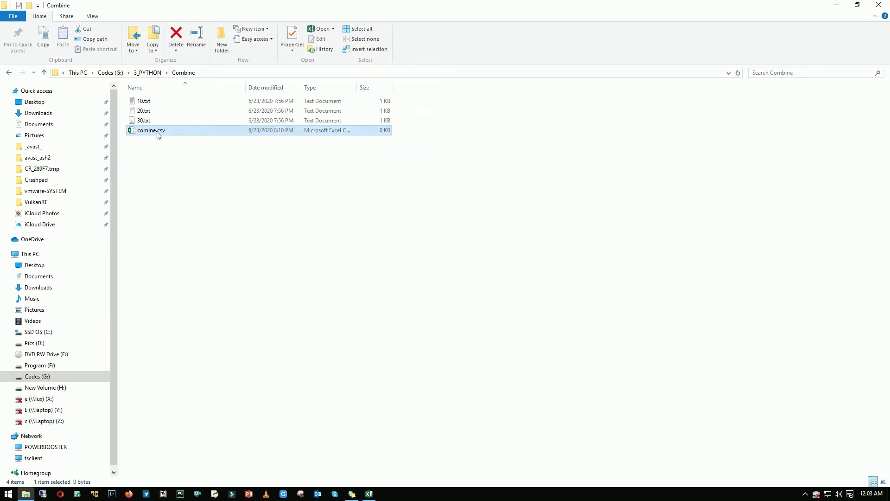
{"action": "left_click", "coordinate": [156, 102]}
{"action": "left_click", "coordinate": [171, 111]}
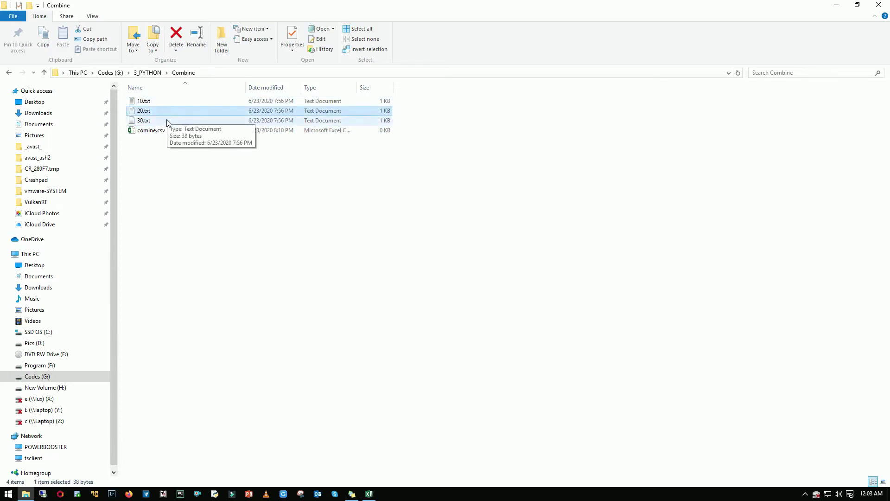
{"action": "left_click", "coordinate": [172, 120]}
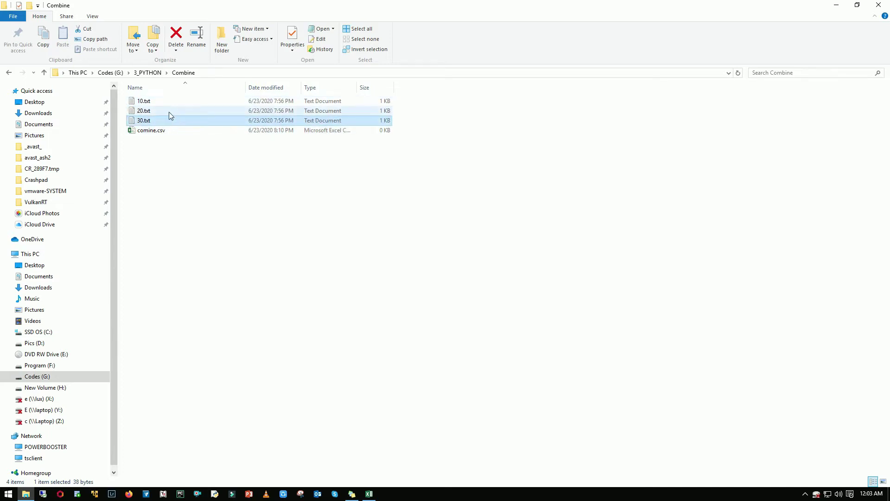
Switch back to Excel and connect Power Query to the folder G:\3_PYTHON\Combine.
{"action": "left_click", "coordinate": [369, 494]}
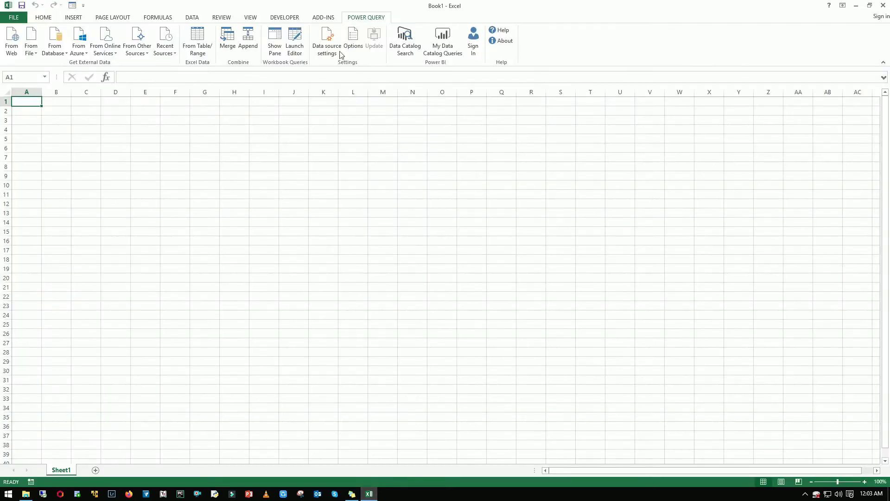
{"action": "left_click", "coordinate": [34, 52]}
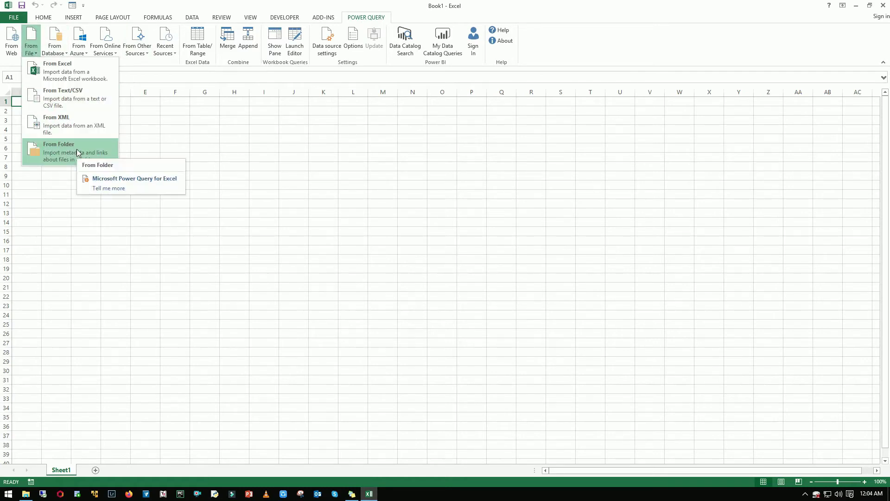
{"action": "left_click", "coordinate": [77, 149]}
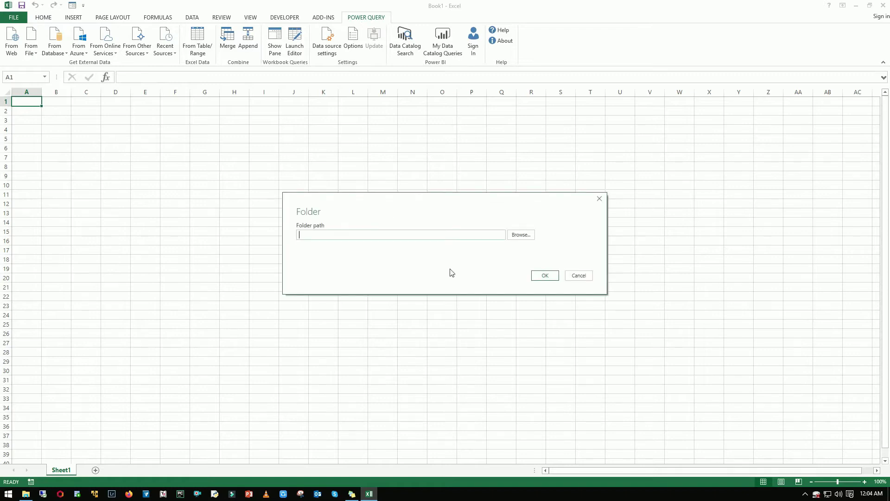
{"action": "left_click", "coordinate": [524, 239]}
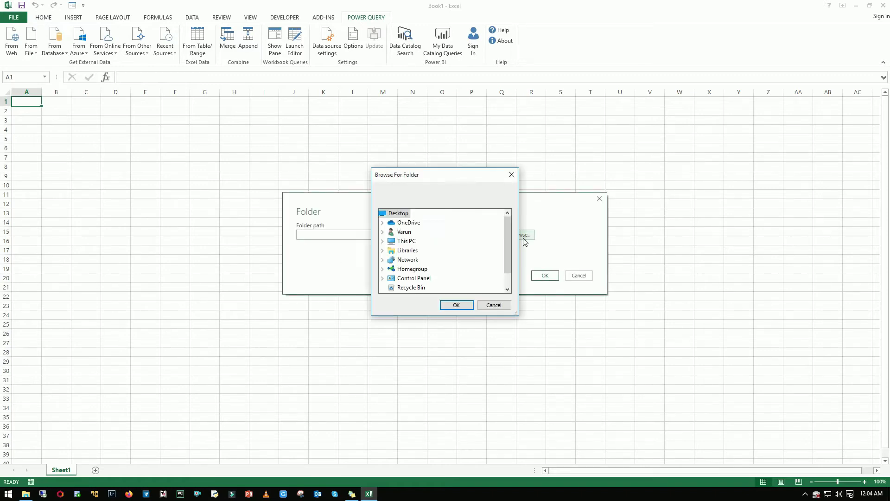
{"action": "double_click", "coordinate": [391, 240]}
{"action": "scroll", "coordinate": [437, 264], "scroll_direction": "down", "scroll_amount": 2}
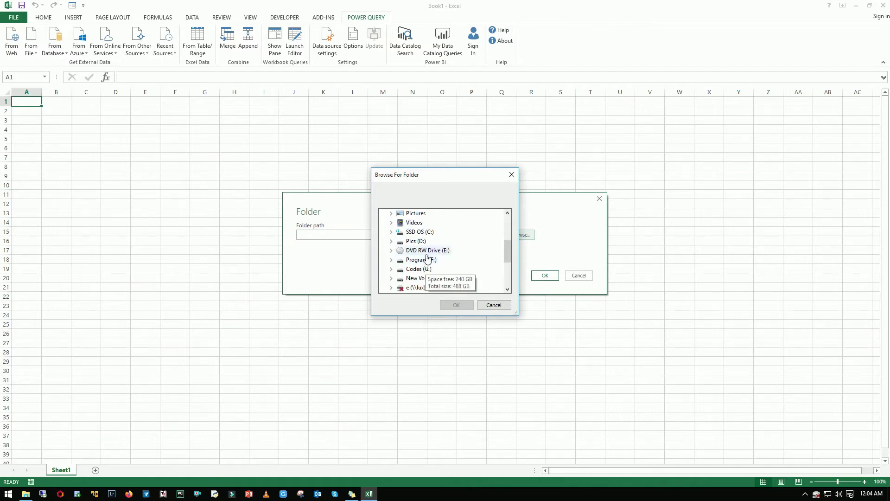
{"action": "double_click", "coordinate": [422, 268]}
{"action": "scroll", "coordinate": [443, 261], "scroll_direction": "down", "scroll_amount": 1}
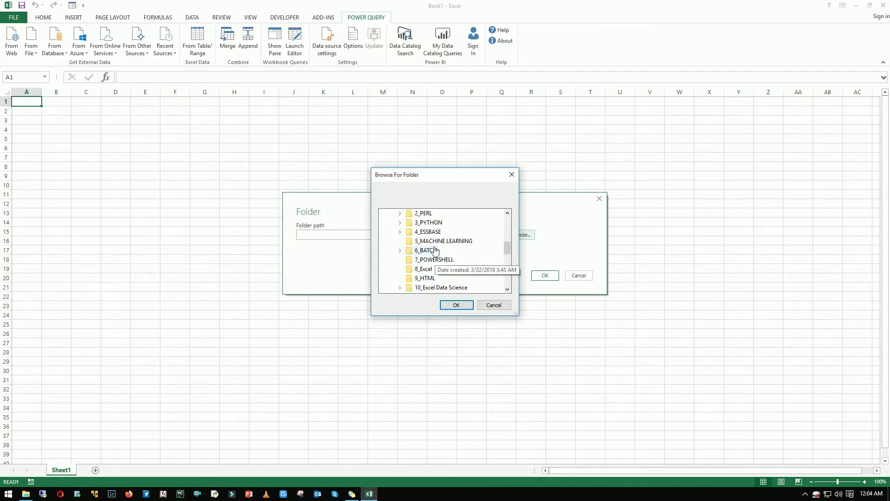
{"action": "double_click", "coordinate": [437, 224]}
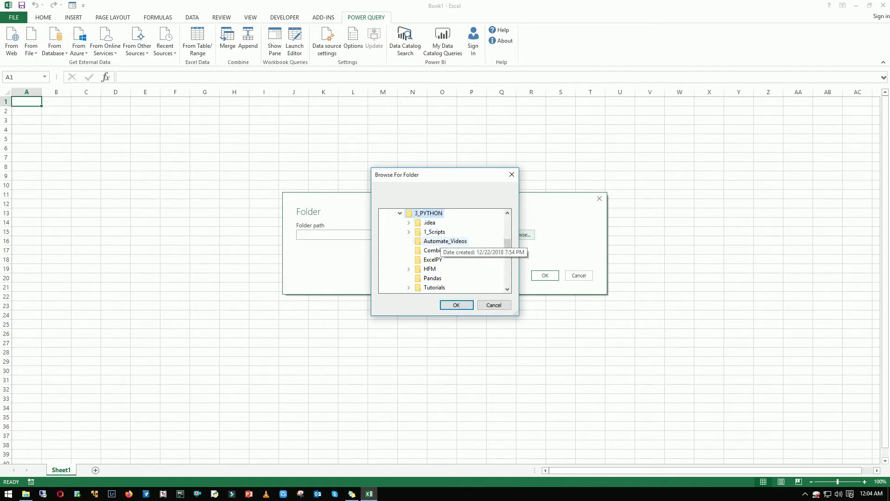
{"action": "left_click", "coordinate": [435, 250]}
{"action": "left_click", "coordinate": [457, 305]}
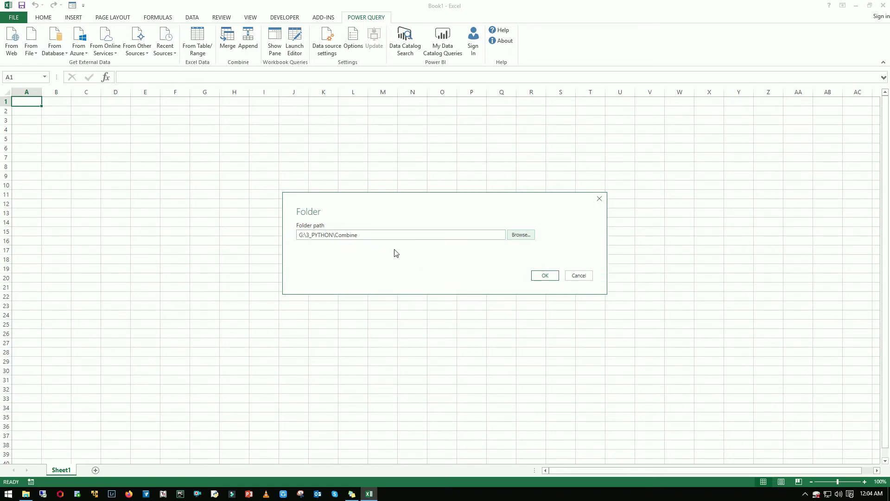
{"action": "left_click", "coordinate": [533, 275]}
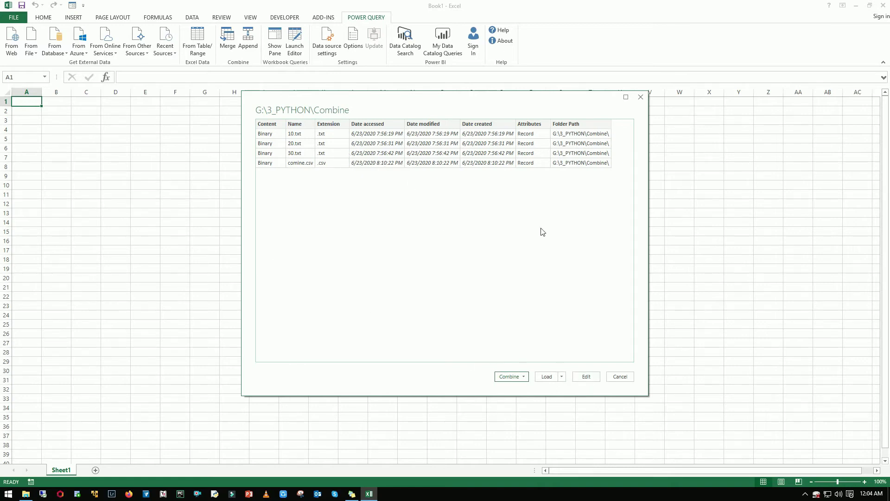
Open the folder's file list for editing and filter the Extension column to keep only .txt files.
{"action": "left_click", "coordinate": [587, 379]}
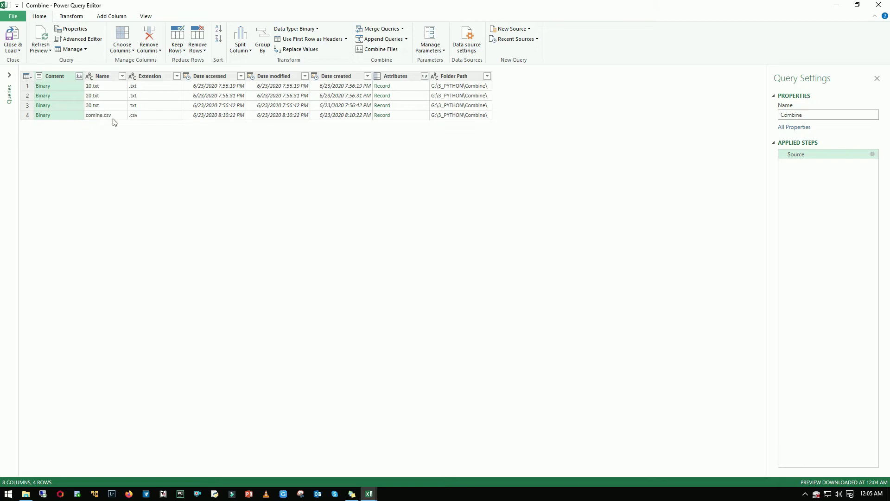
{"action": "left_click", "coordinate": [176, 77]}
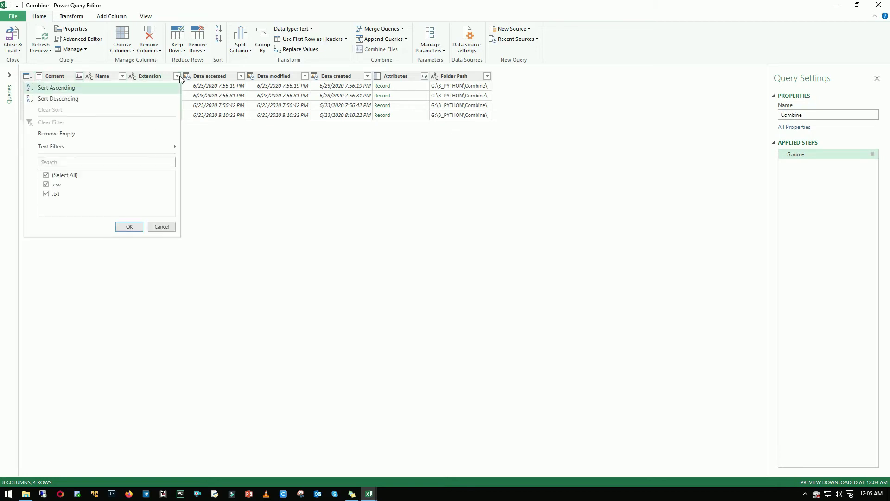
{"action": "left_click", "coordinate": [48, 176]}
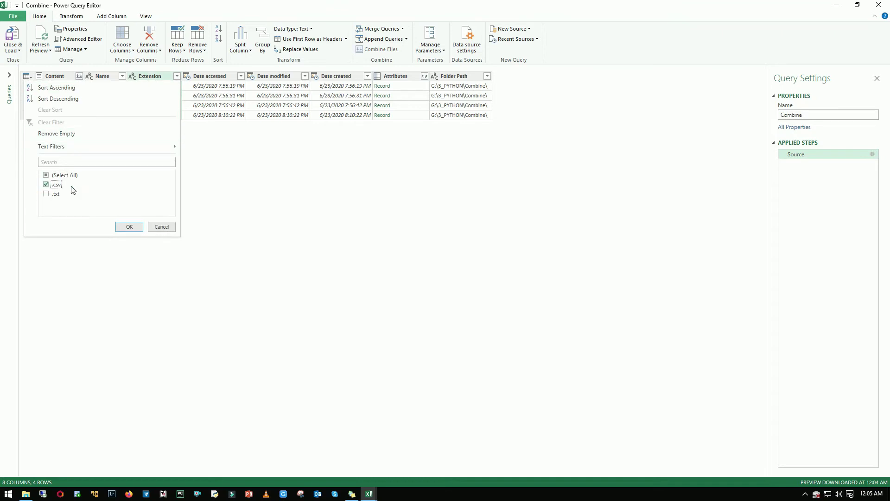
{"action": "left_click", "coordinate": [46, 193]}
{"action": "left_click", "coordinate": [127, 226]}
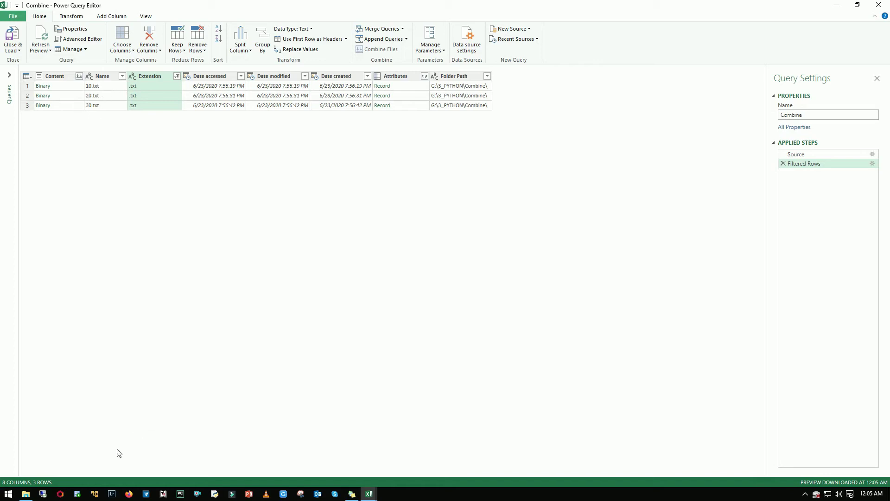
Check the filtered file list against the Combine folder in File Explorer, then minimize that window.
{"action": "left_click", "coordinate": [26, 494]}
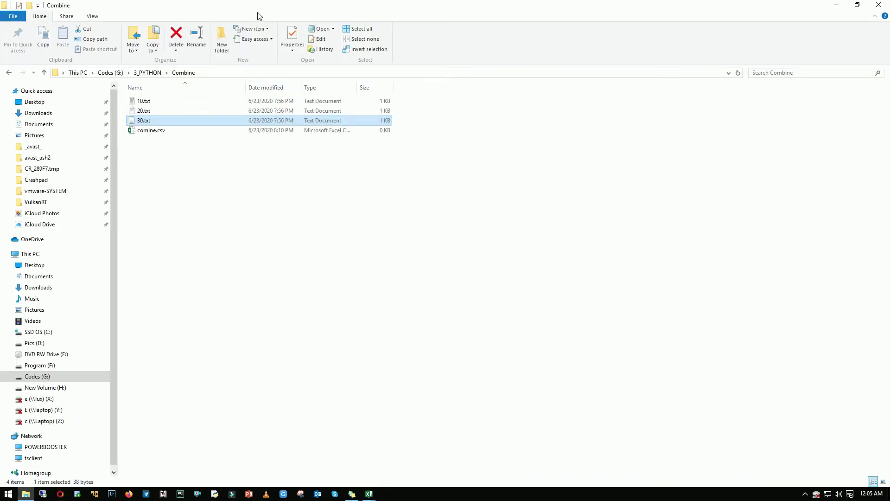
{"action": "left_click_drag", "start_coordinate": [257, 11], "coordinate": [493, 136]}
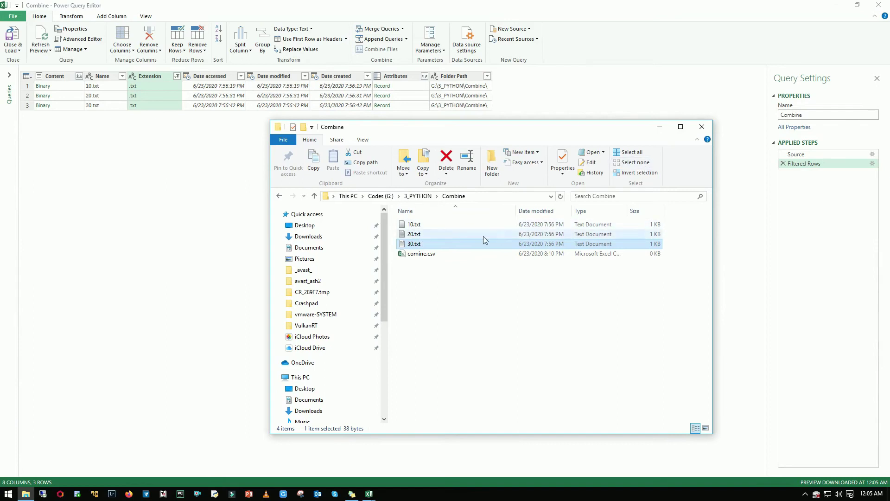
{"action": "left_click", "coordinate": [659, 127]}
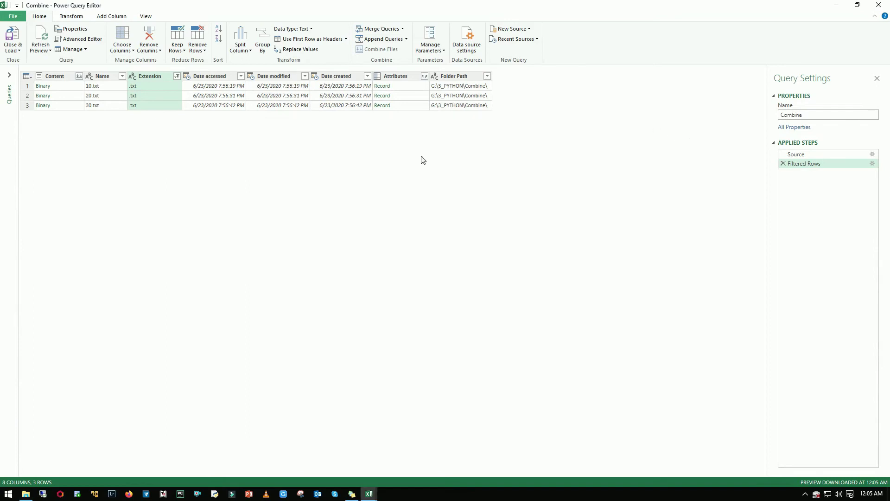
Combine the contents of the filtered files using the first file as the example, and remove the Source.Name column.
{"action": "left_click", "coordinate": [79, 77]}
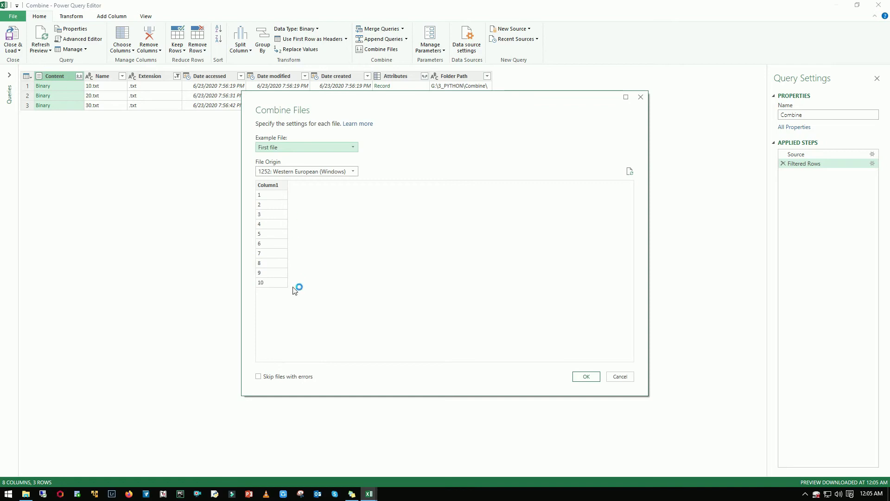
{"action": "left_click", "coordinate": [586, 377]}
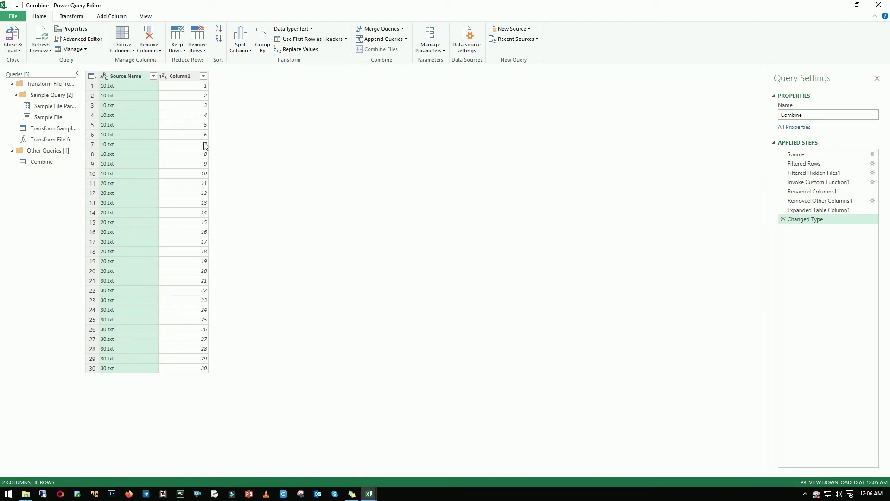
{"action": "right_click", "coordinate": [124, 79]}
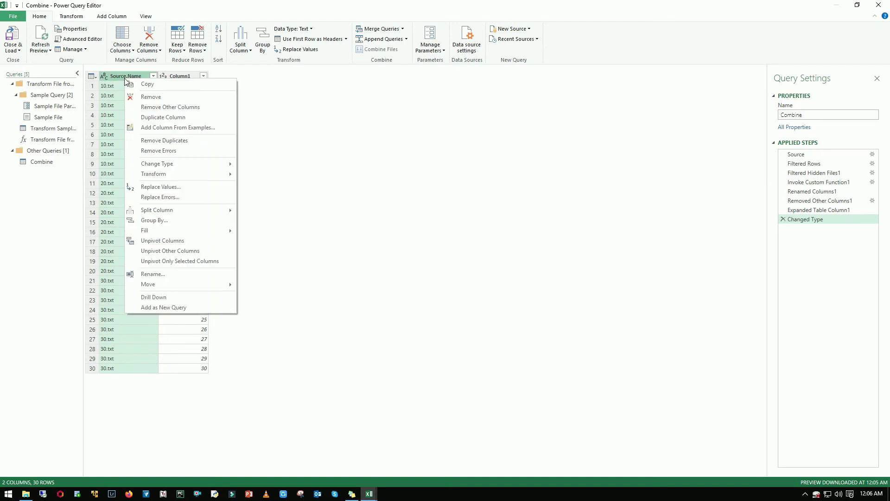
{"action": "left_click", "coordinate": [160, 100]}
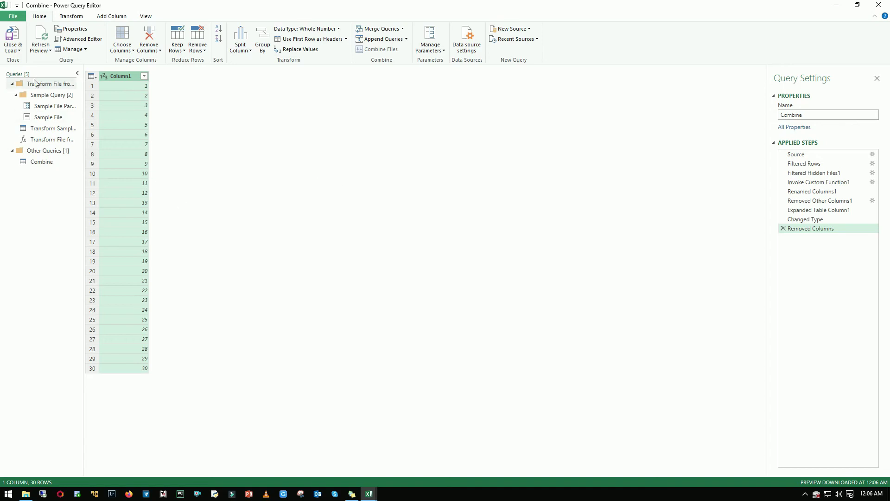
Close the query editor and load the combined data as a table in a new worksheet.
{"action": "left_click", "coordinate": [13, 48]}
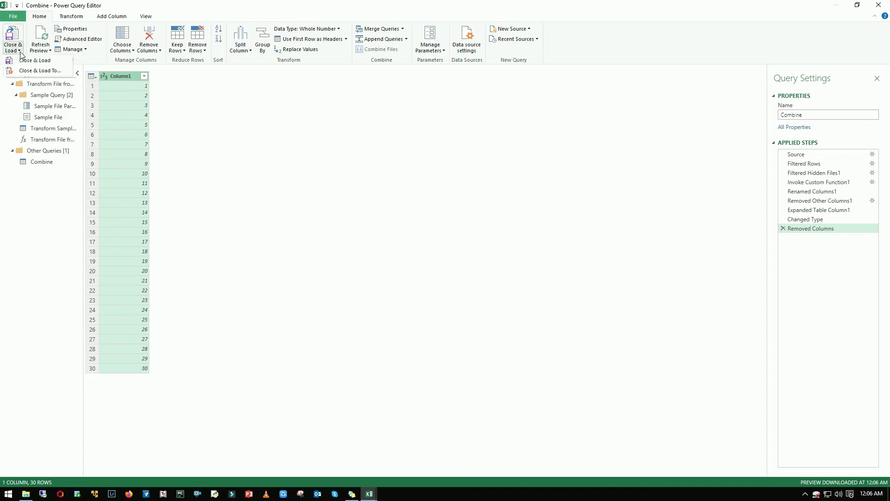
{"action": "left_click", "coordinate": [53, 71]}
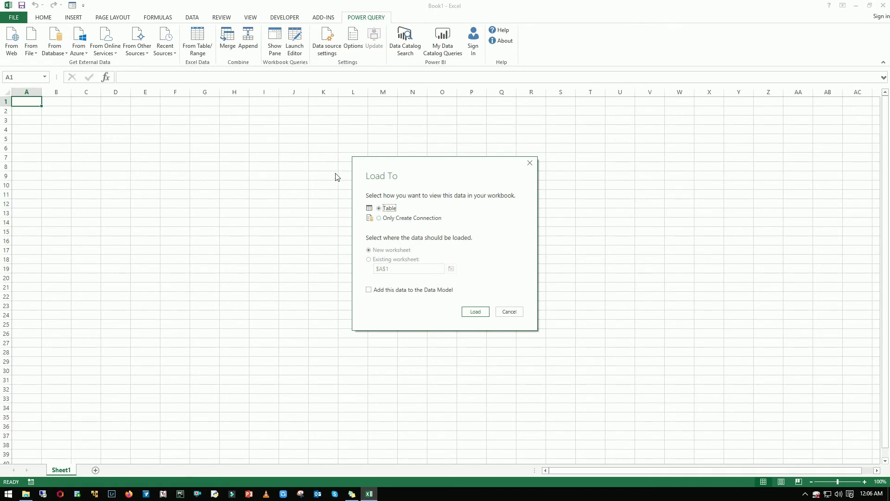
{"action": "left_click", "coordinate": [467, 315]}
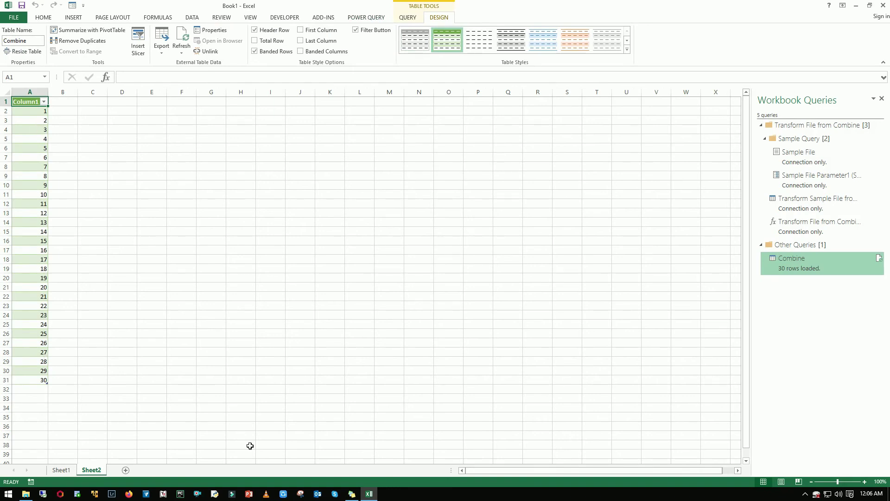
Switch to File Explorer and create a new text document named 40.txt in the Combine folder.
{"action": "left_click", "coordinate": [26, 493]}
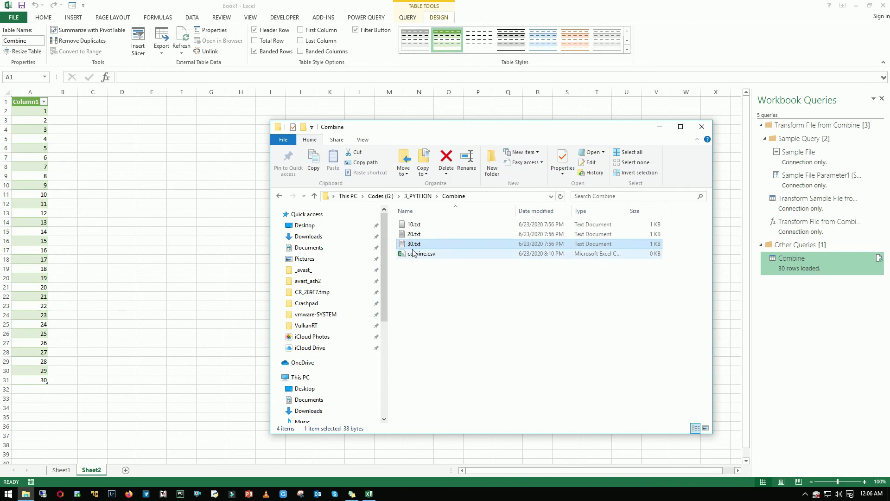
{"action": "right_click", "coordinate": [423, 288]}
{"action": "mouse_move", "coordinate": [468, 405]}
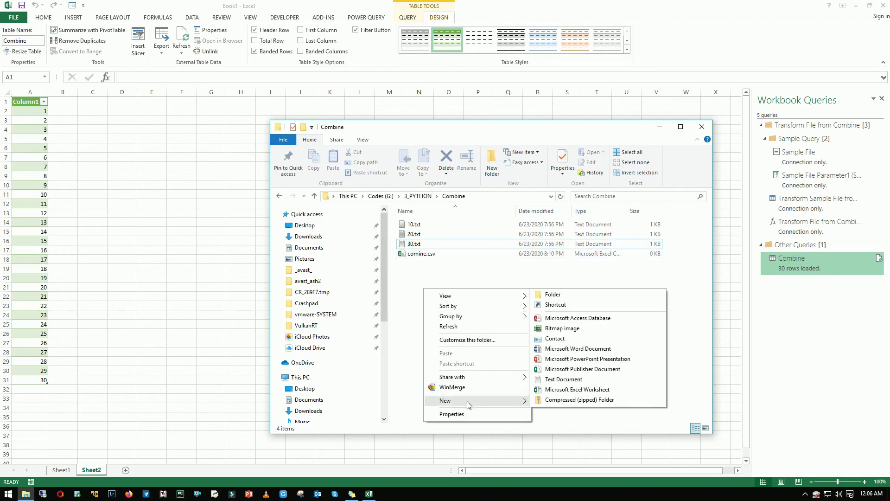
{"action": "left_click", "coordinate": [563, 379]}
{"action": "type", "text": "40"}
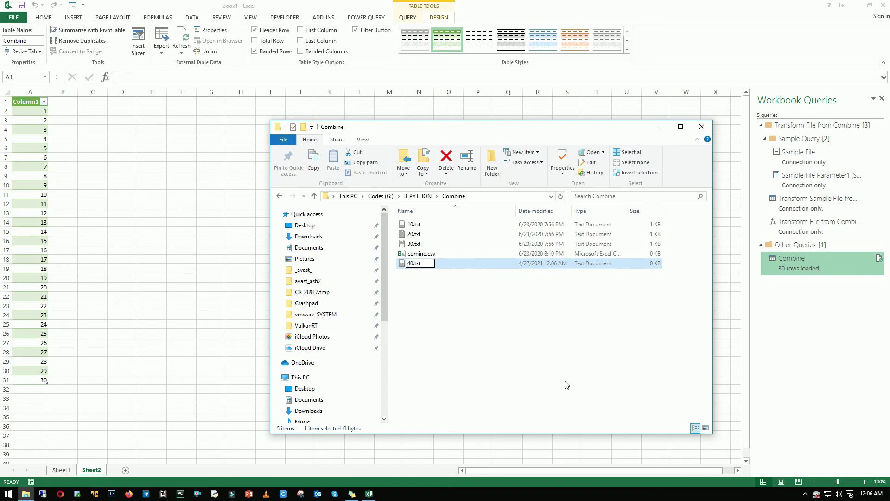
{"action": "key", "text": "Return"}
Enter 31, 32, 33 and 40 on separate lines in 40.txt, save and close it, and minimize the Combine folder window.
{"action": "key", "text": "Return"}
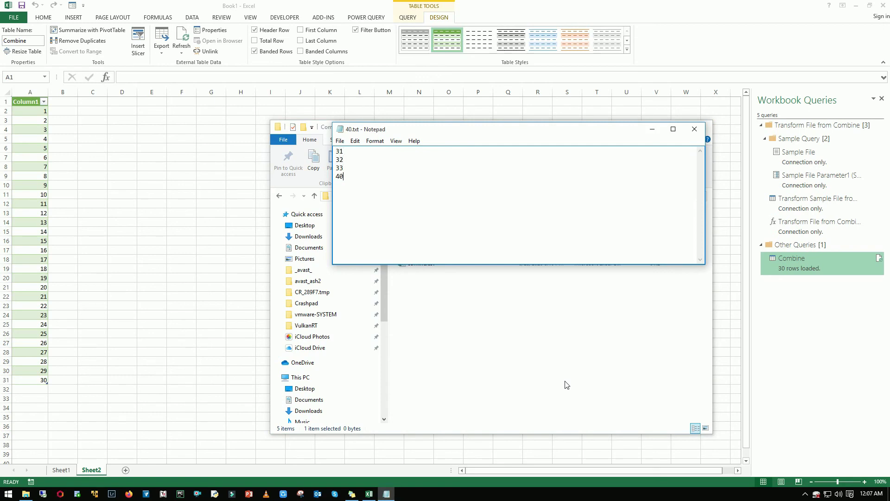
{"action": "left_click", "coordinate": [355, 140]}
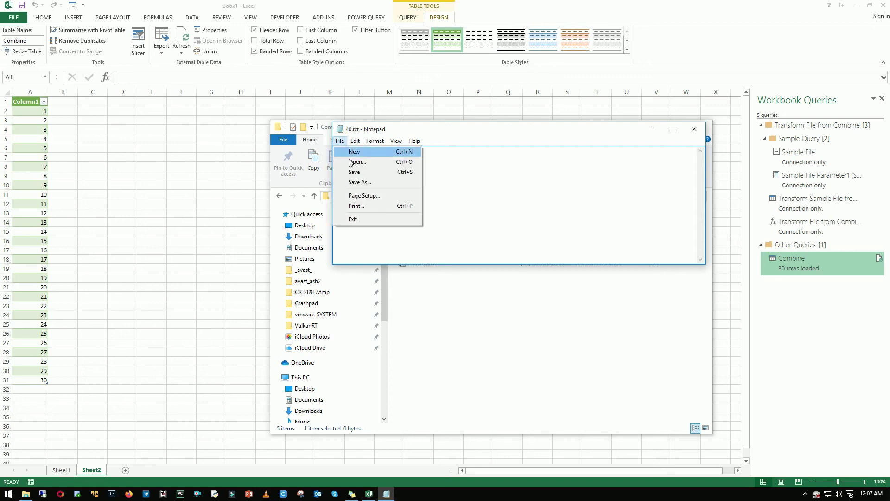
{"action": "left_click", "coordinate": [366, 171]}
{"action": "left_click", "coordinate": [694, 129]}
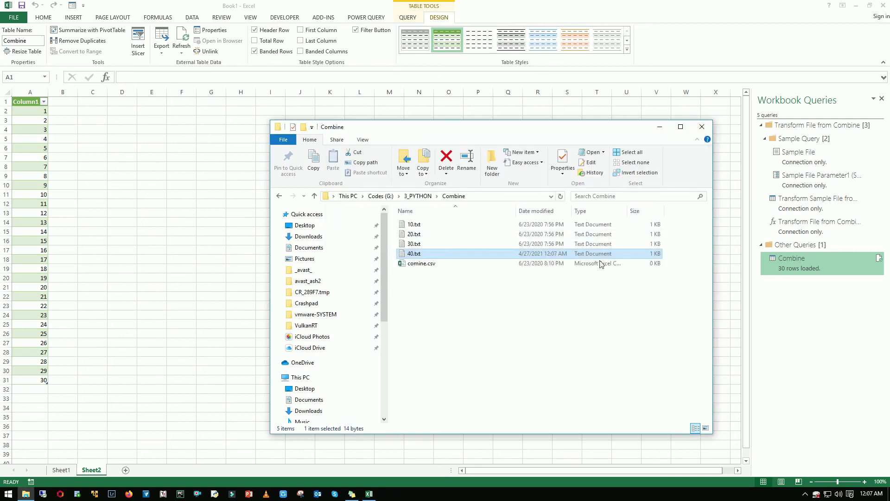
{"action": "left_click", "coordinate": [659, 127]}
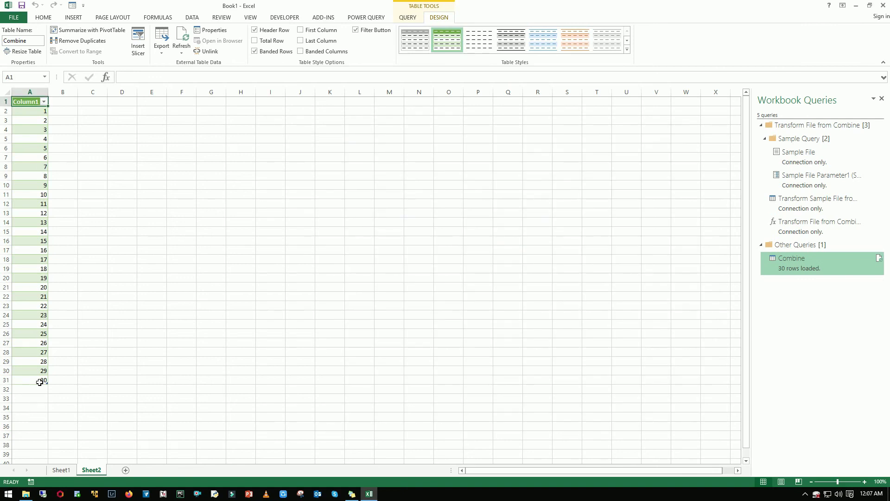
Refresh the combined table to bring in the 40.txt data and select the newly added rows to check them.
{"action": "right_click", "coordinate": [37, 159]}
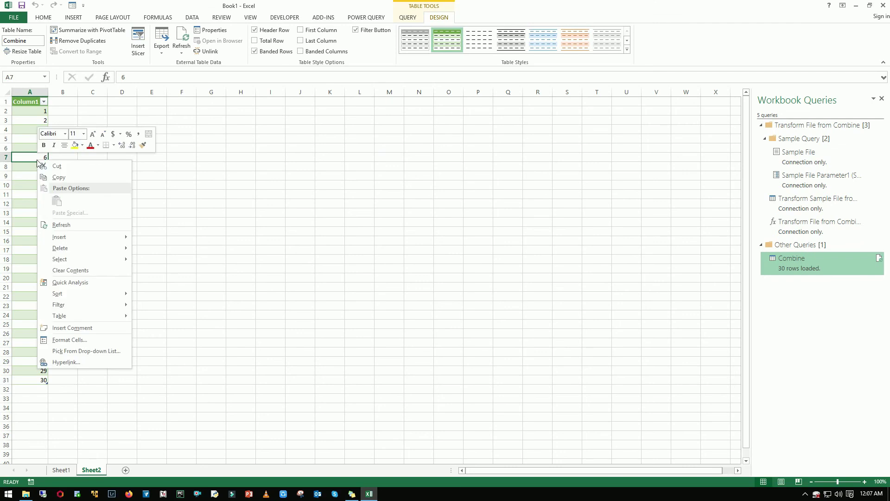
{"action": "left_click", "coordinate": [87, 228]}
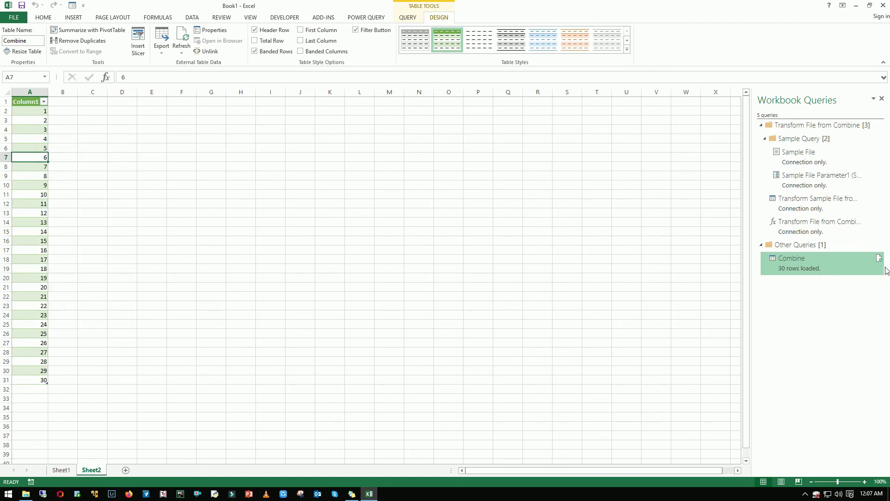
{"action": "mouse_move", "coordinate": [880, 262]}
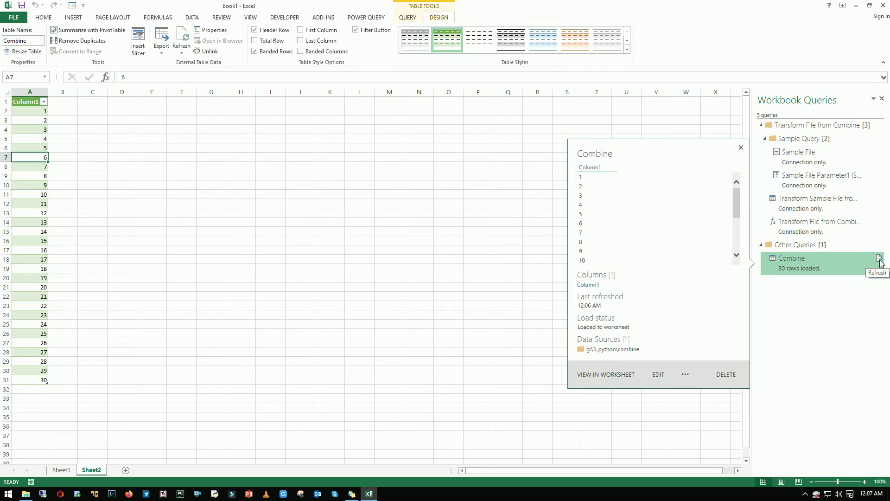
{"action": "right_click", "coordinate": [33, 175]}
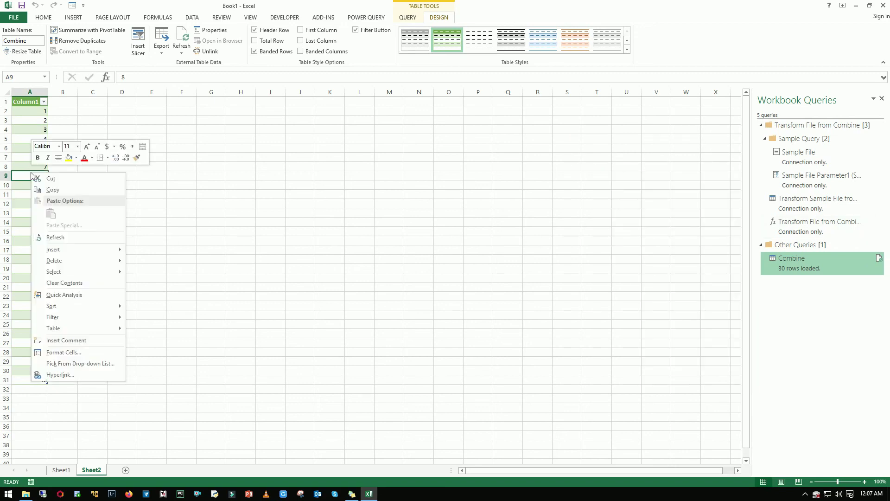
{"action": "left_click", "coordinate": [86, 237]}
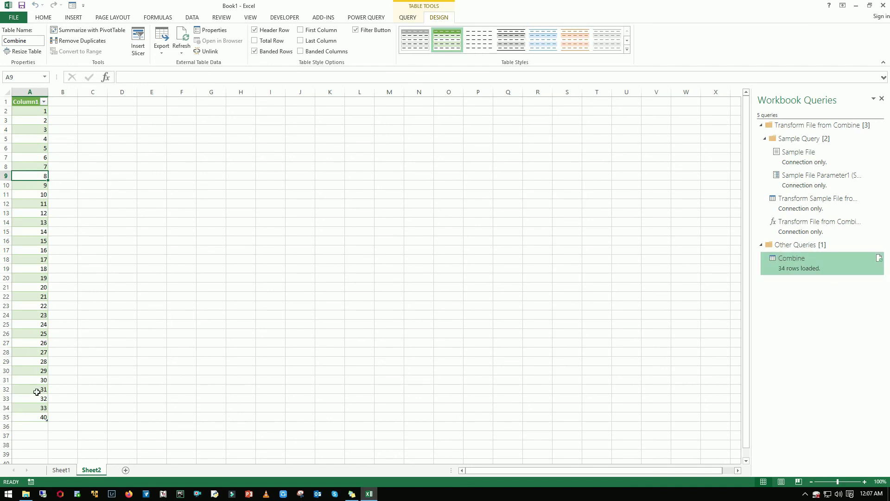
{"action": "left_click_drag", "start_coordinate": [36, 390], "coordinate": [36, 416]}
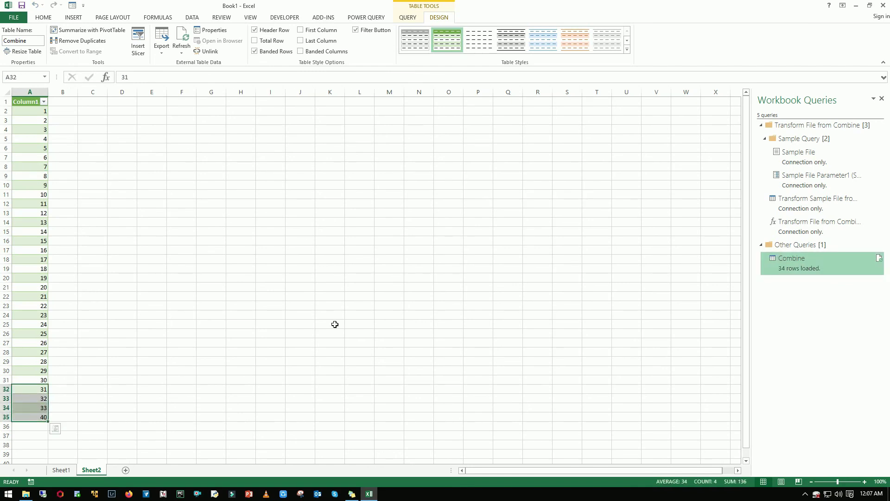
Delete the Removed Columns step from the Combine query, reload the table, and check the rows that come from 40.txt.
{"action": "right_click", "coordinate": [785, 273]}
{"action": "left_click", "coordinate": [807, 300]}
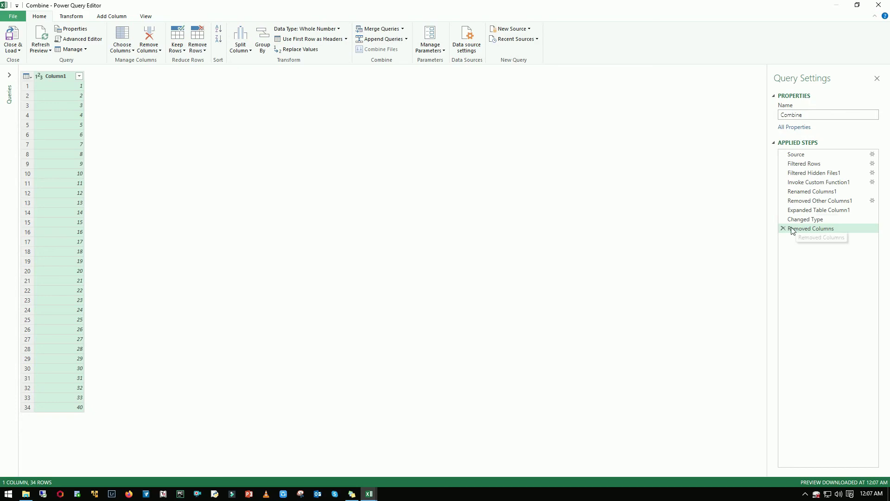
{"action": "left_click", "coordinate": [783, 229]}
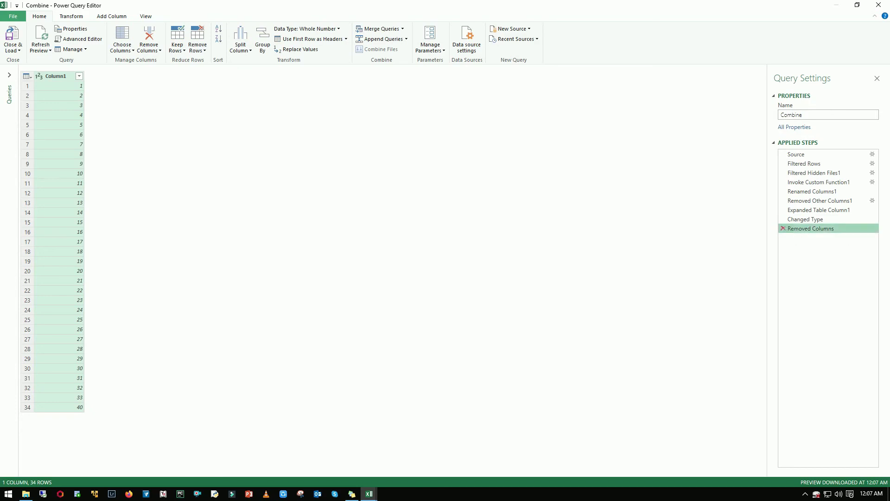
{"action": "left_click", "coordinate": [21, 41]}
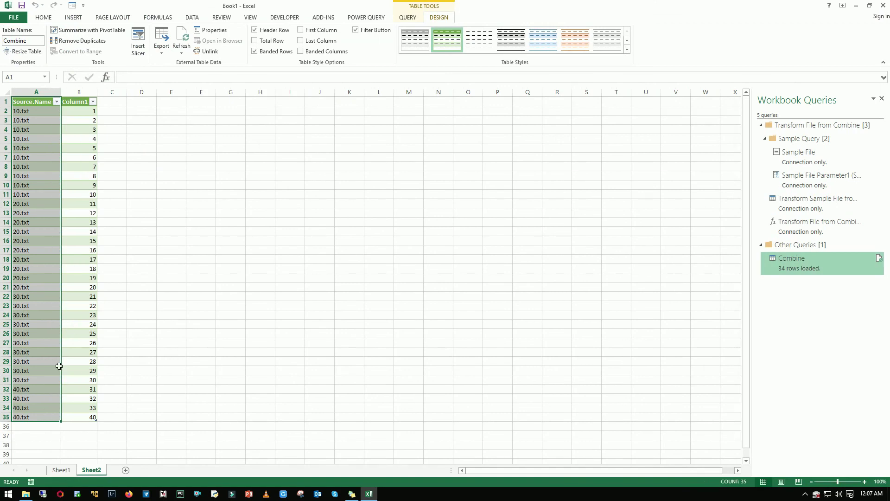
{"action": "left_click", "coordinate": [40, 404]}
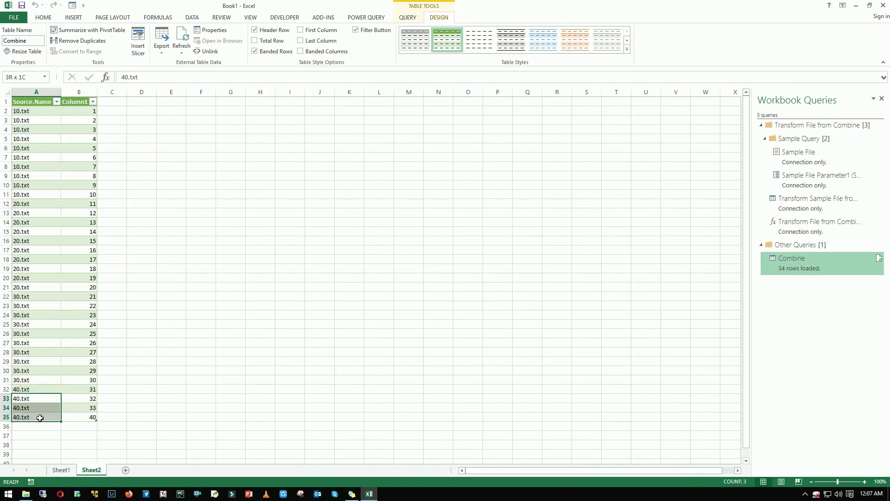
{"action": "left_click_drag", "start_coordinate": [88, 389], "coordinate": [96, 419]}
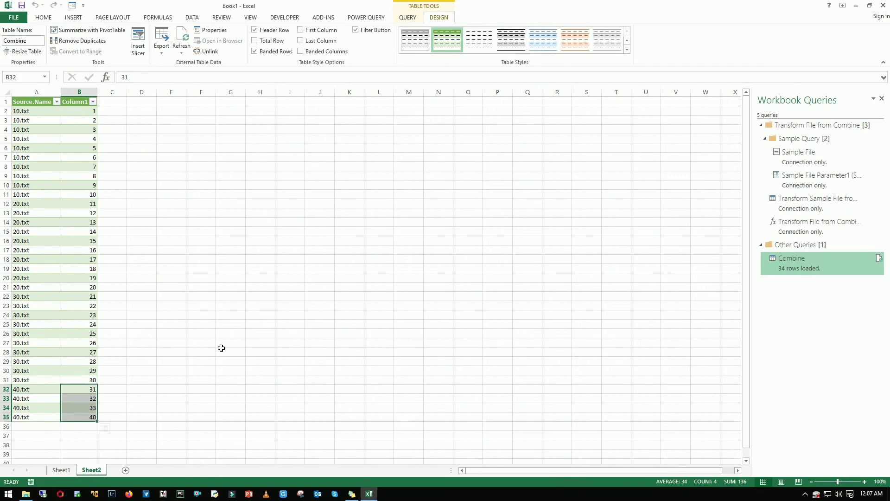